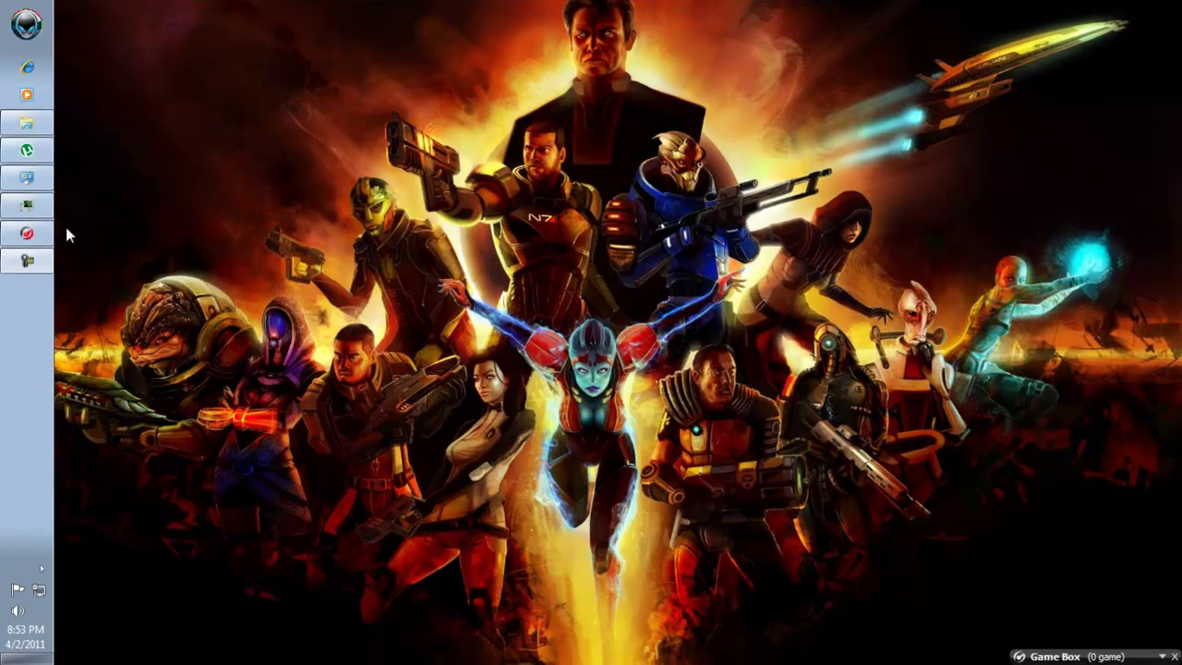
Bring up Game Booster's Customize list of unnecessary Windows services, all checked for closing.
left_click(27, 234)
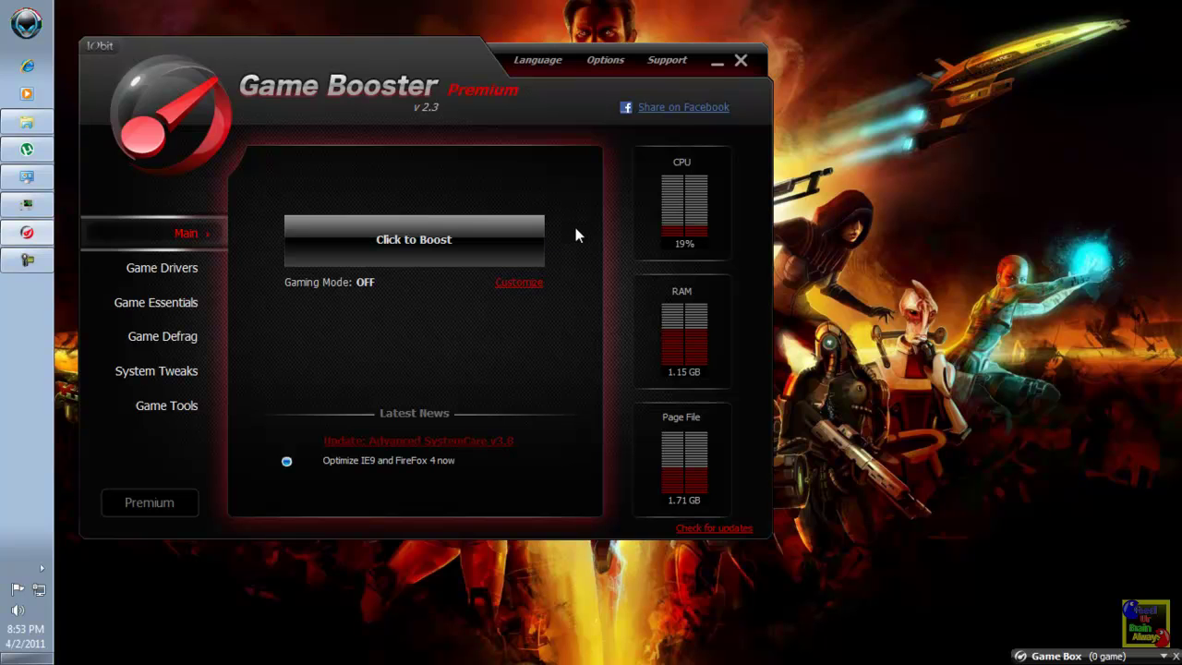
left_click(471, 267)
left_click(519, 283)
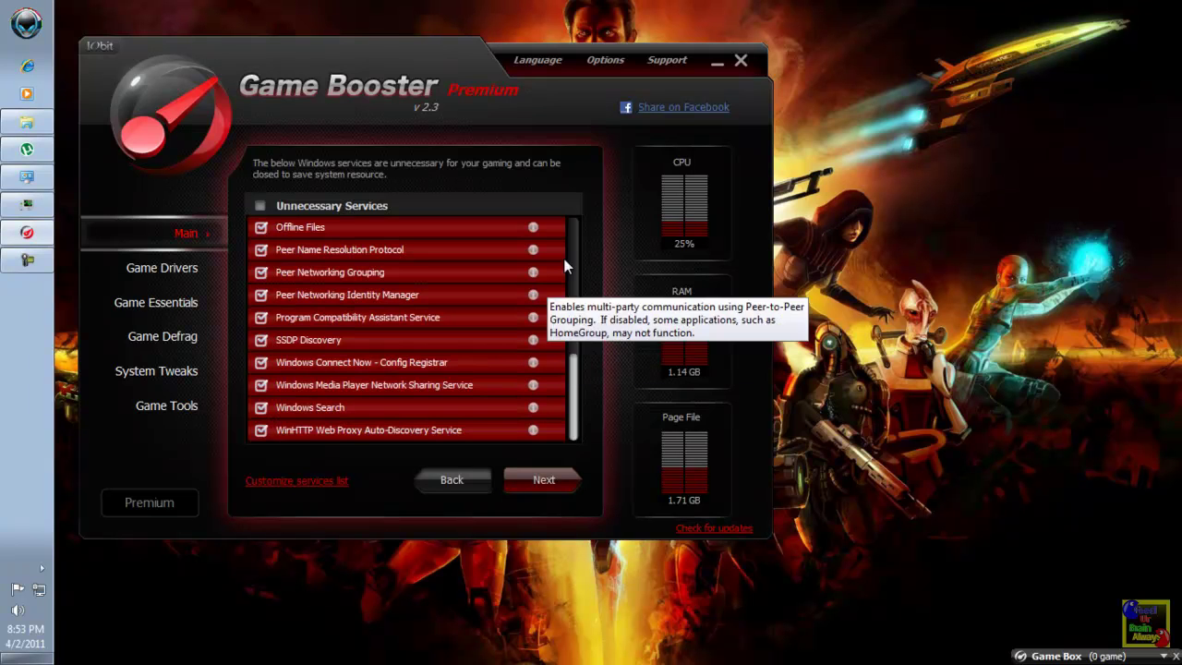
left_click_drag(574, 397, 572, 231)
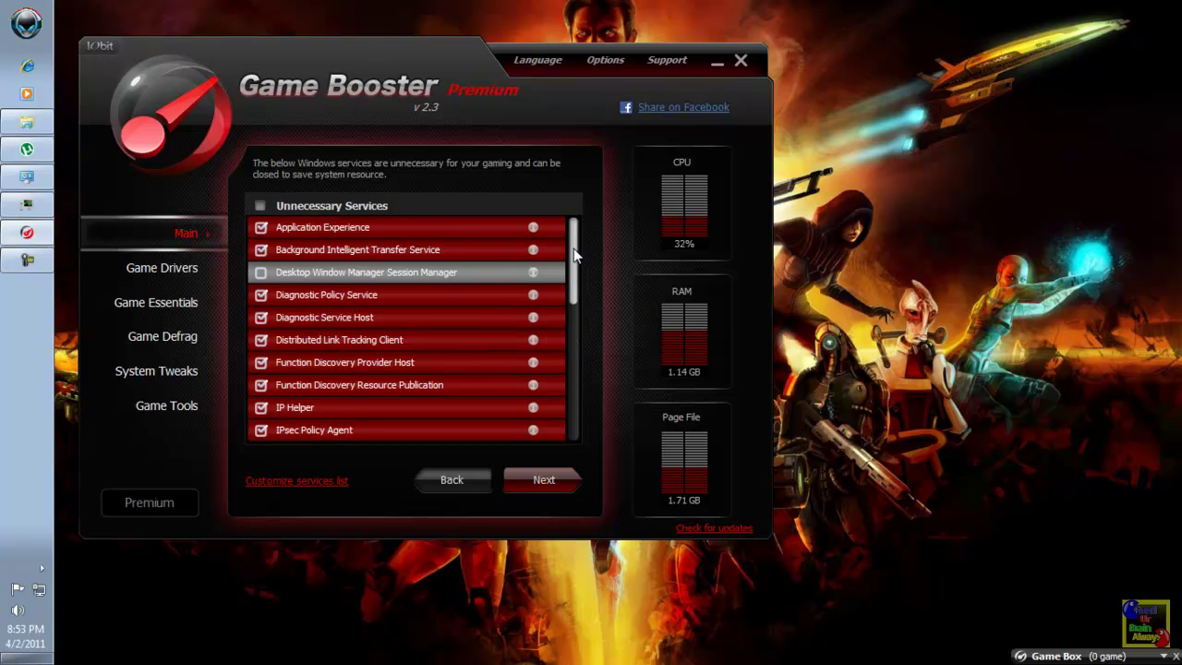
left_click_drag(578, 254, 586, 389)
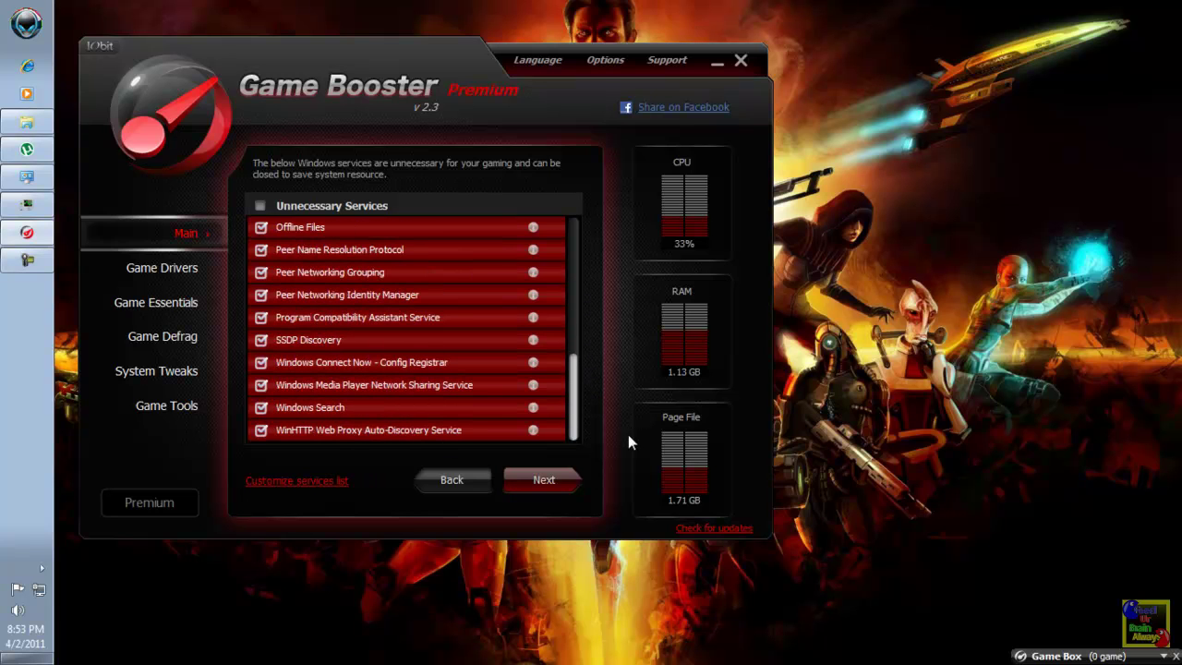
left_click(582, 349)
left_click_drag(581, 343, 582, 245)
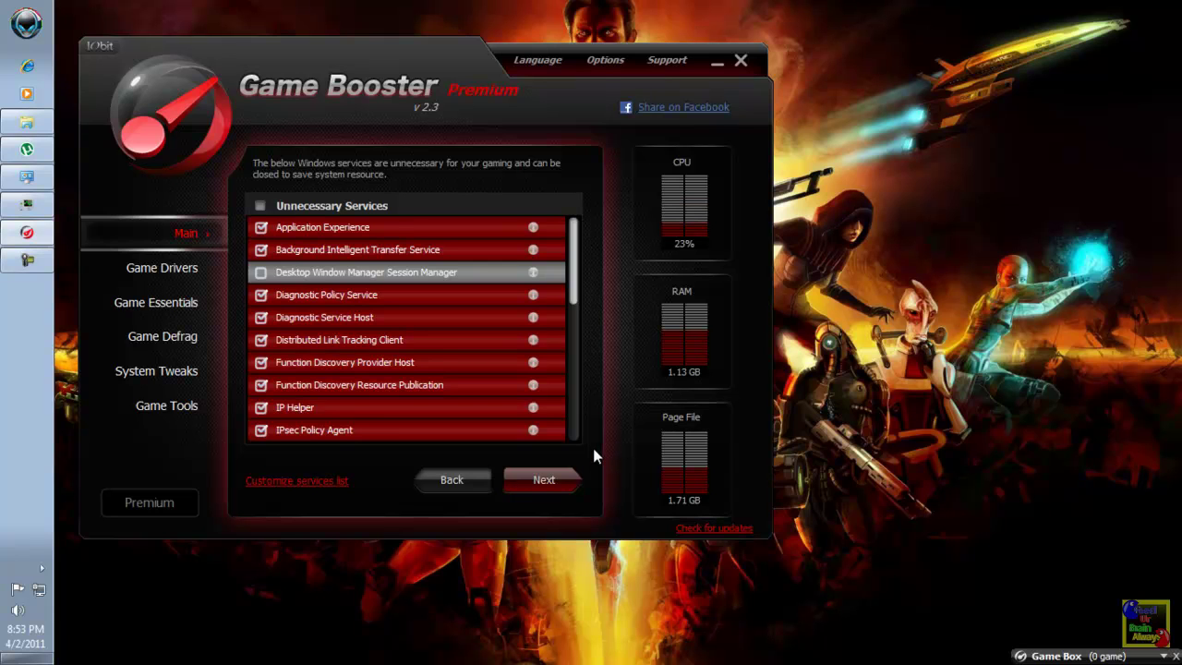
Accept the Windows and non-Windows service choices to reach the background apps sidebar.exe and rocketdock.exe.
left_click(560, 482)
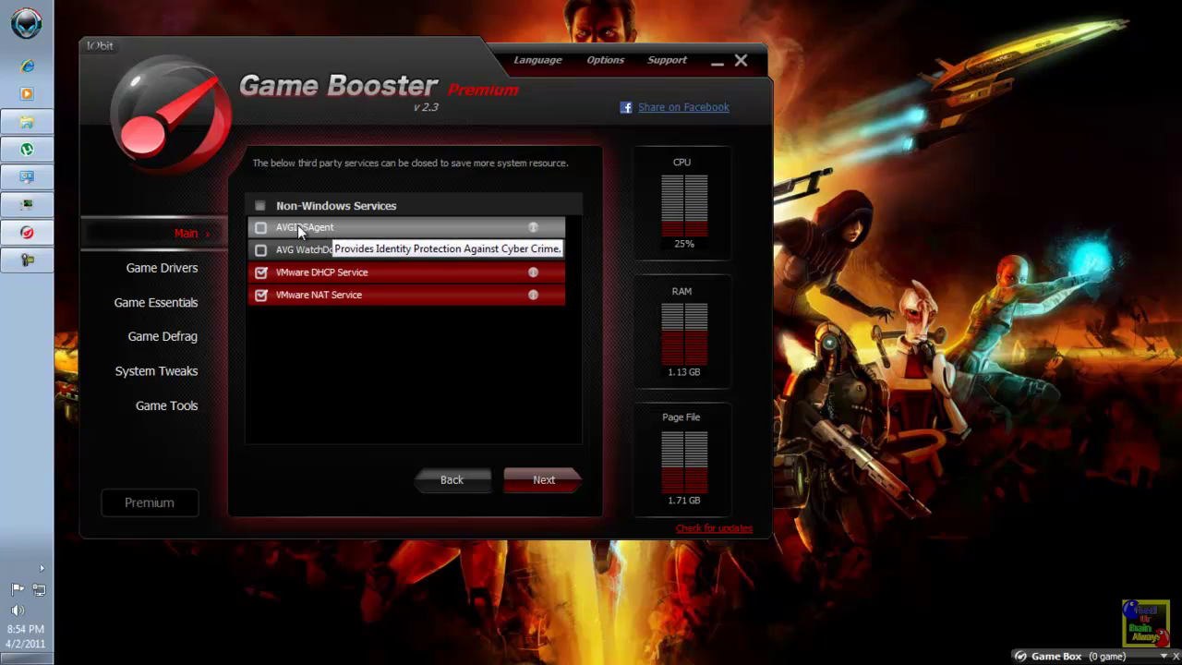
left_click(554, 479)
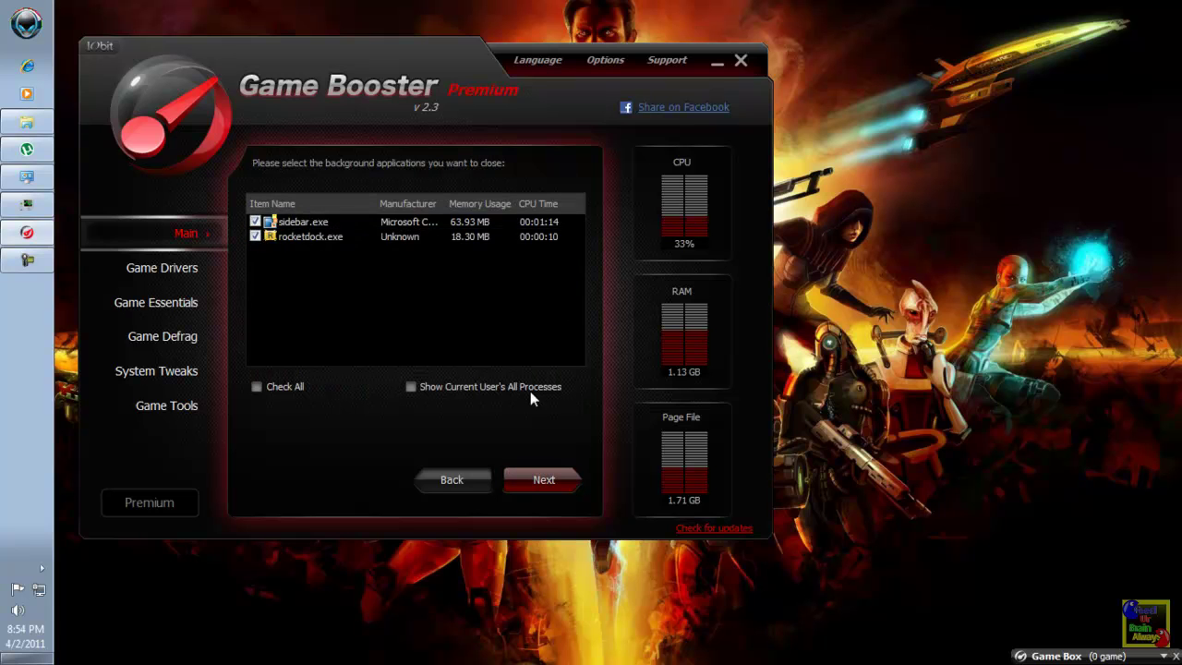
Keep both background apps marked, accept 'Yes, use Gaming Mode Power Plan', then bring up Options.
left_click(554, 479)
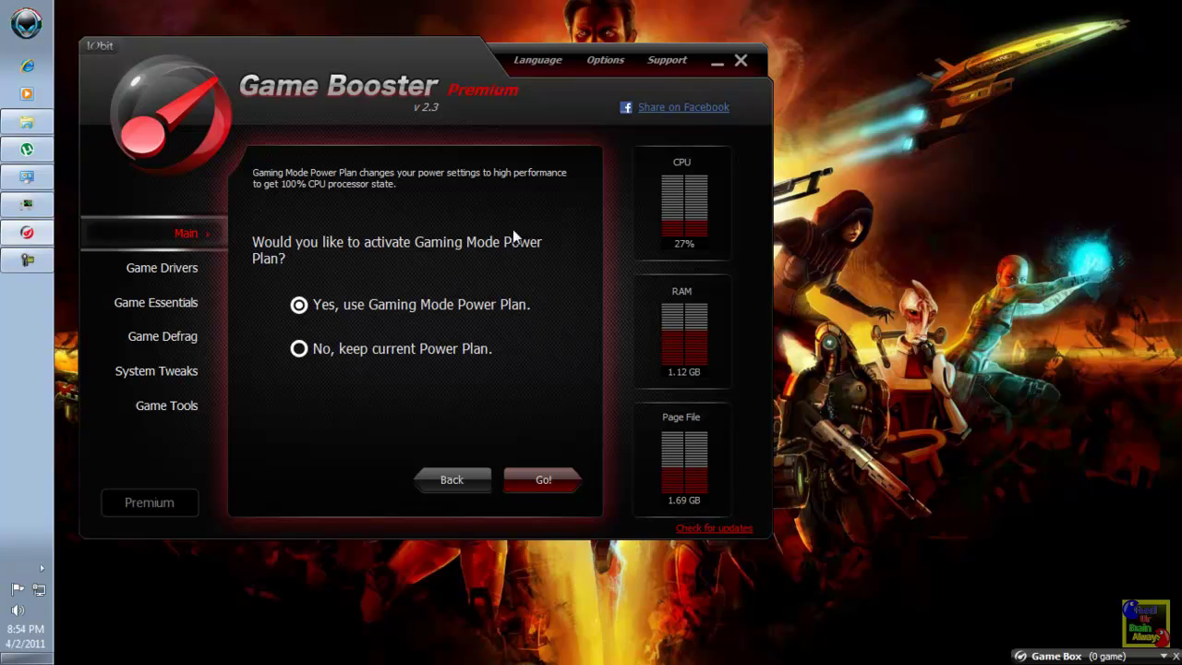
left_click(606, 60)
Enable Game Box's 'Automatically go back to Normal Mode after closing all games' and save the options.
left_click_drag(583, 82, 669, 96)
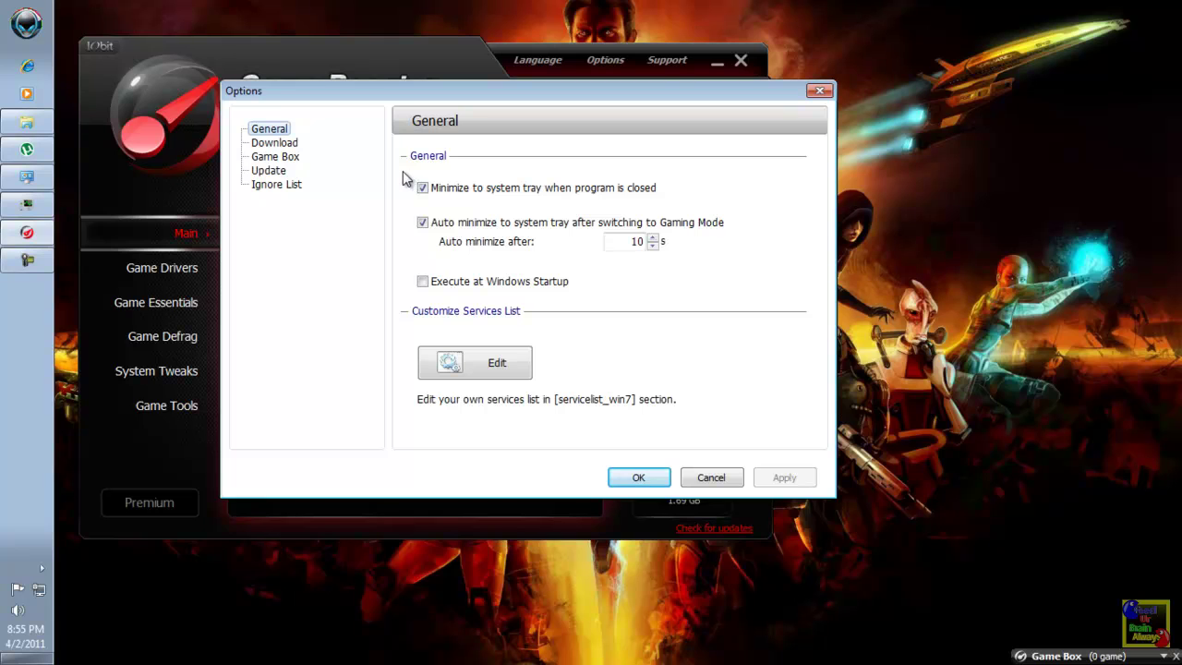
left_click(282, 158)
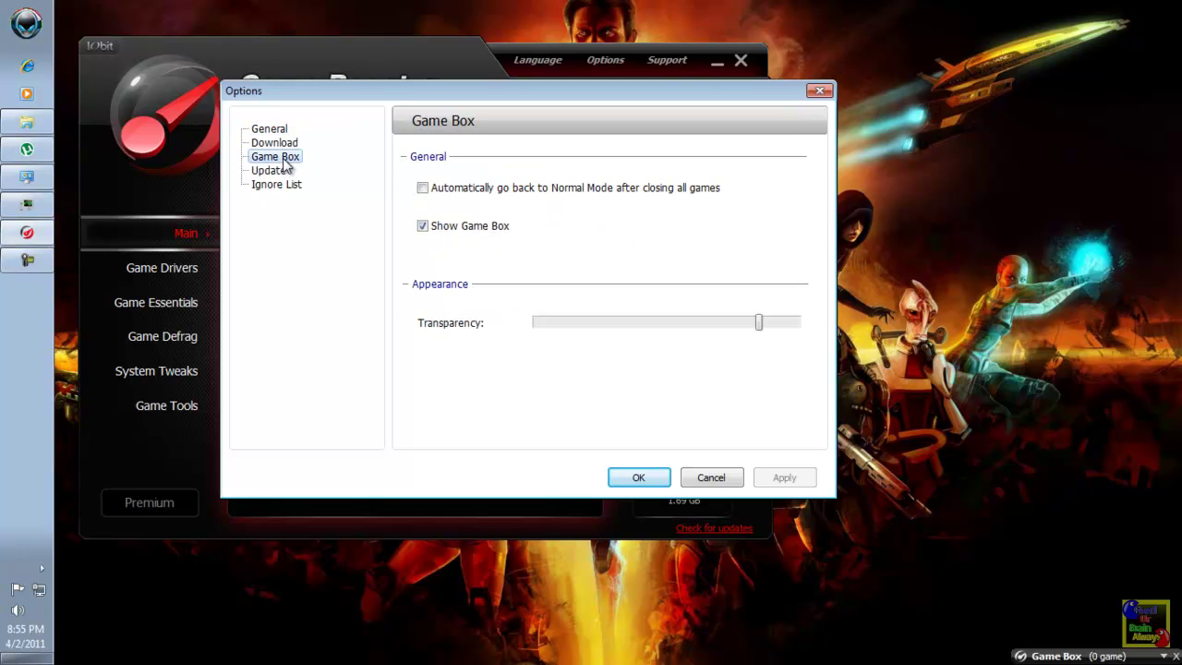
left_click(424, 190)
left_click(785, 478)
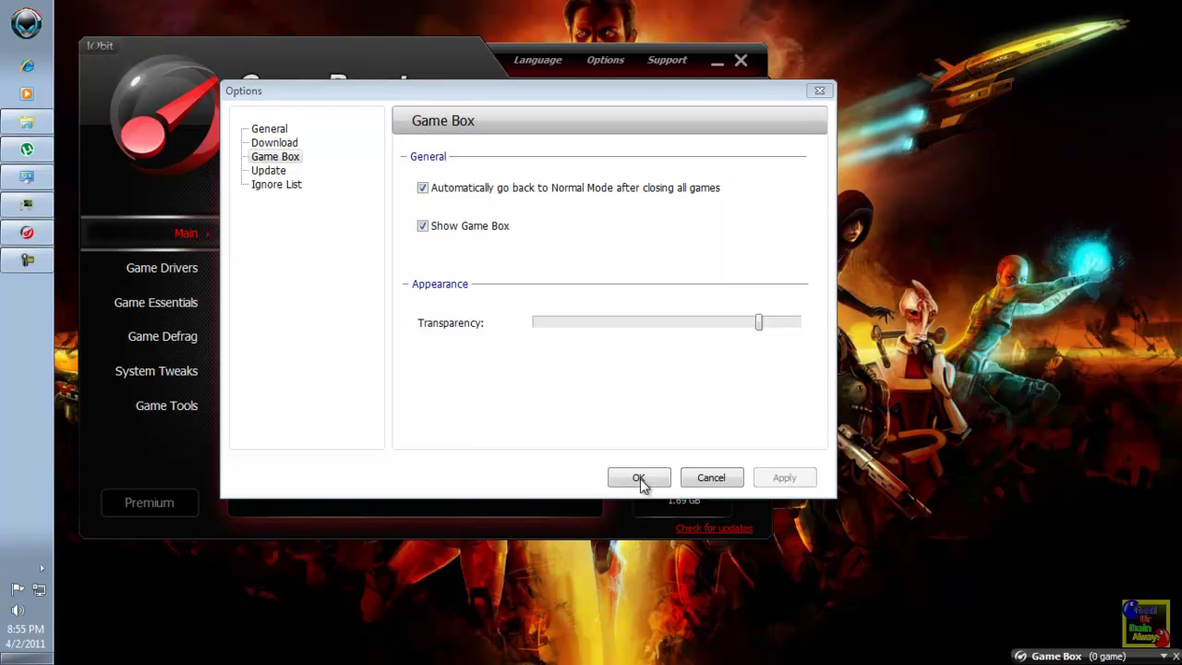
left_click(639, 478)
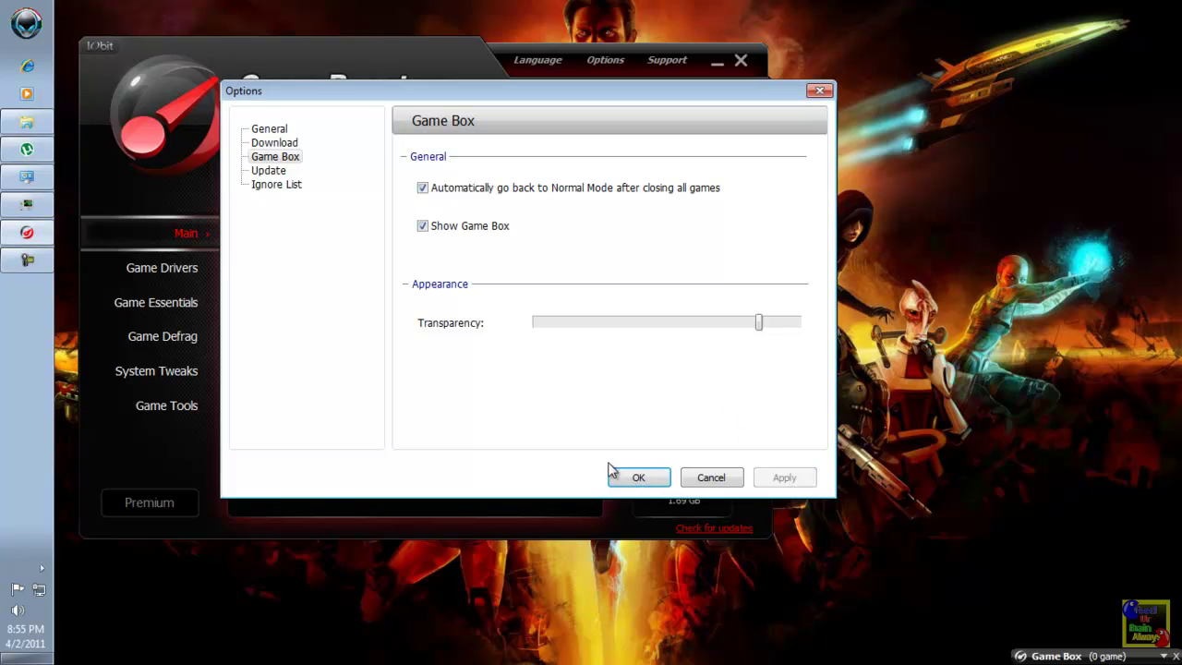
left_click(639, 478)
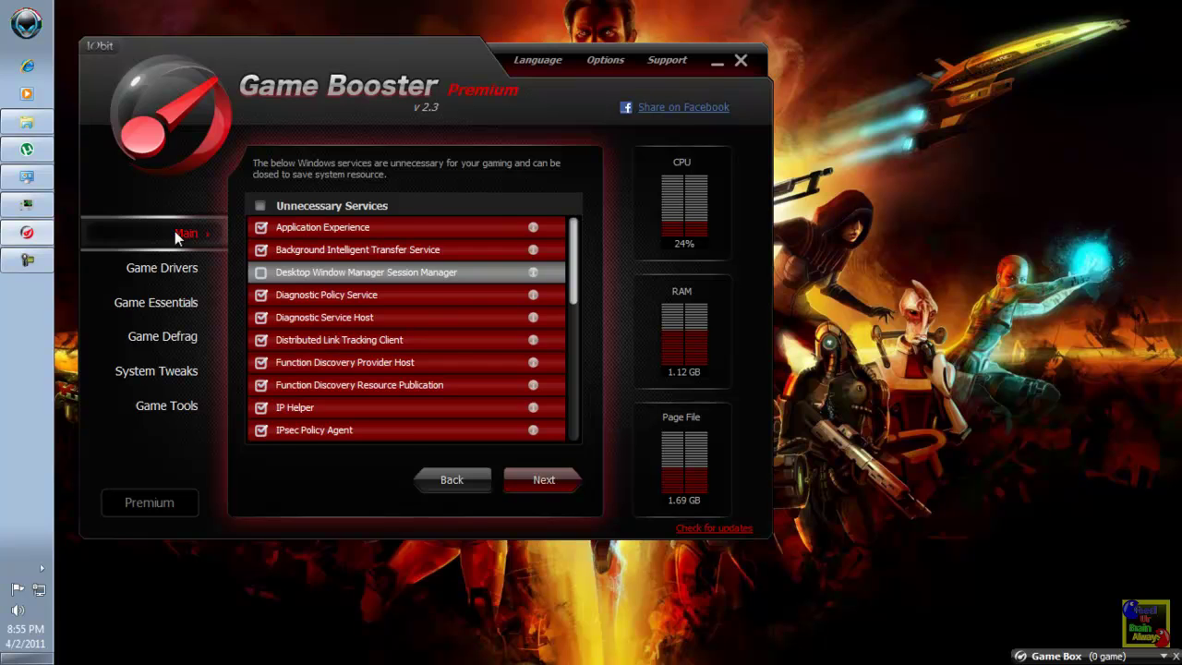
Go back to the Main boost page and close the Game Booster window.
left_click(161, 268)
left_click(190, 235)
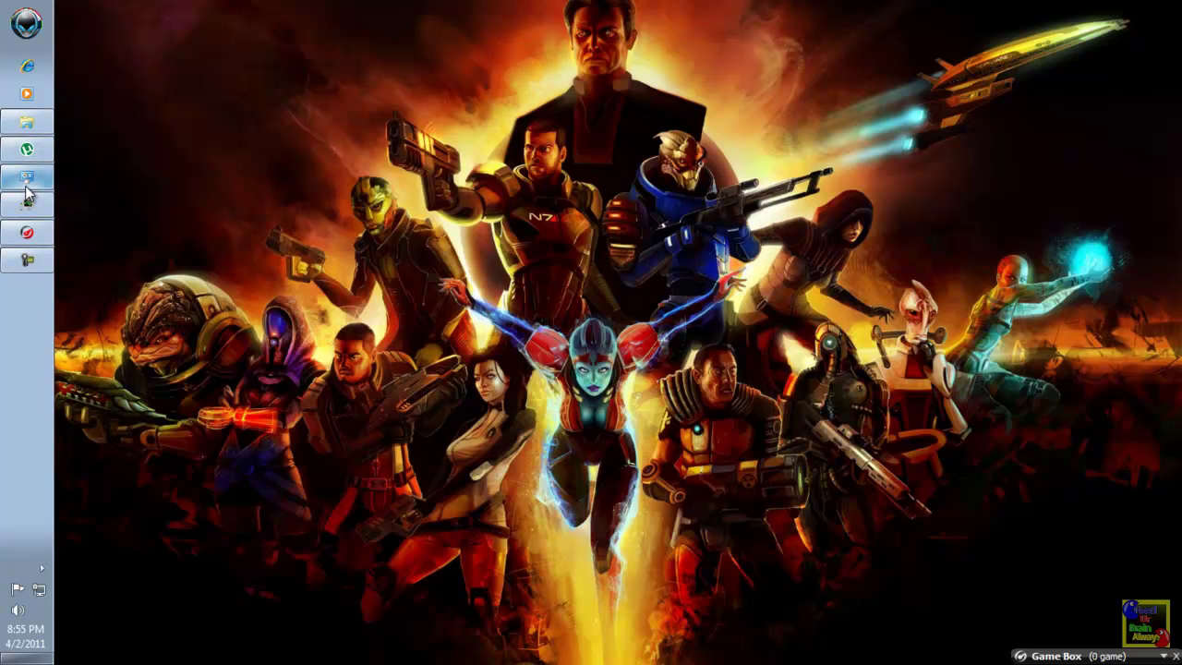
left_click(27, 183)
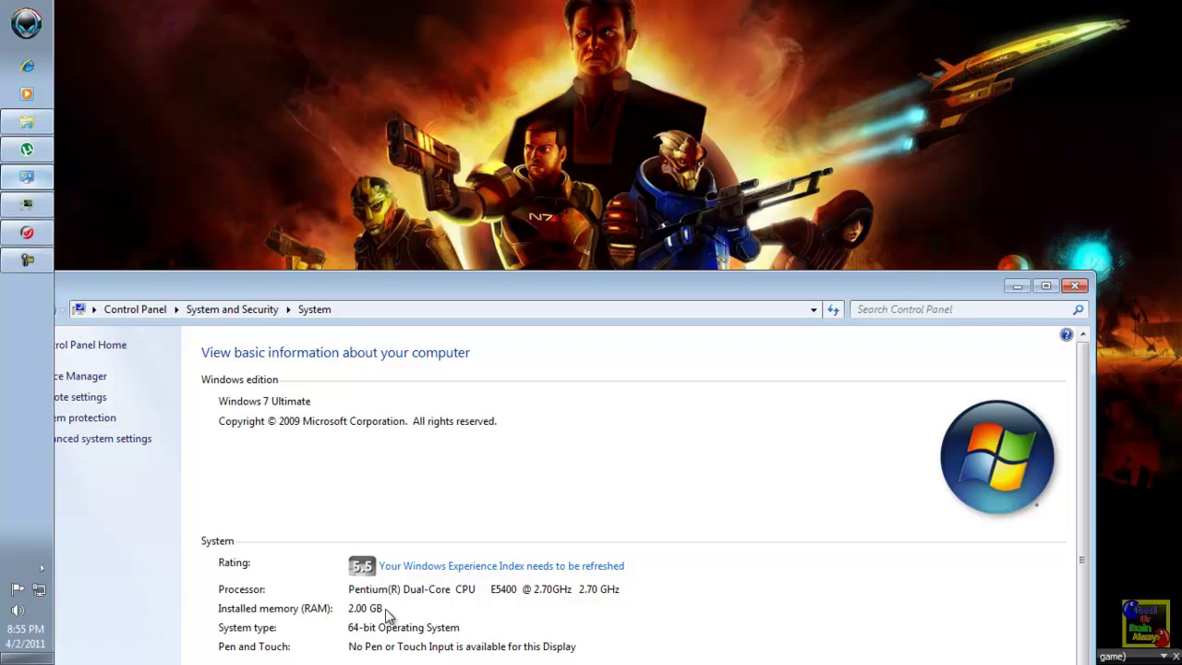
left_click(1016, 286)
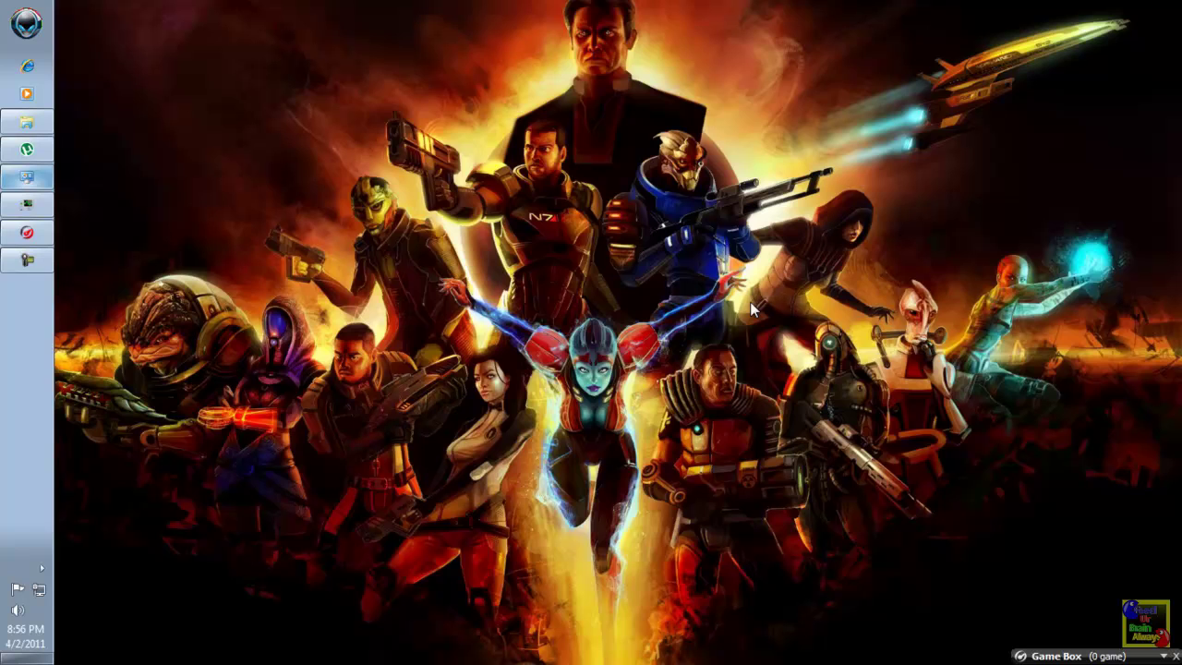
left_click(27, 25)
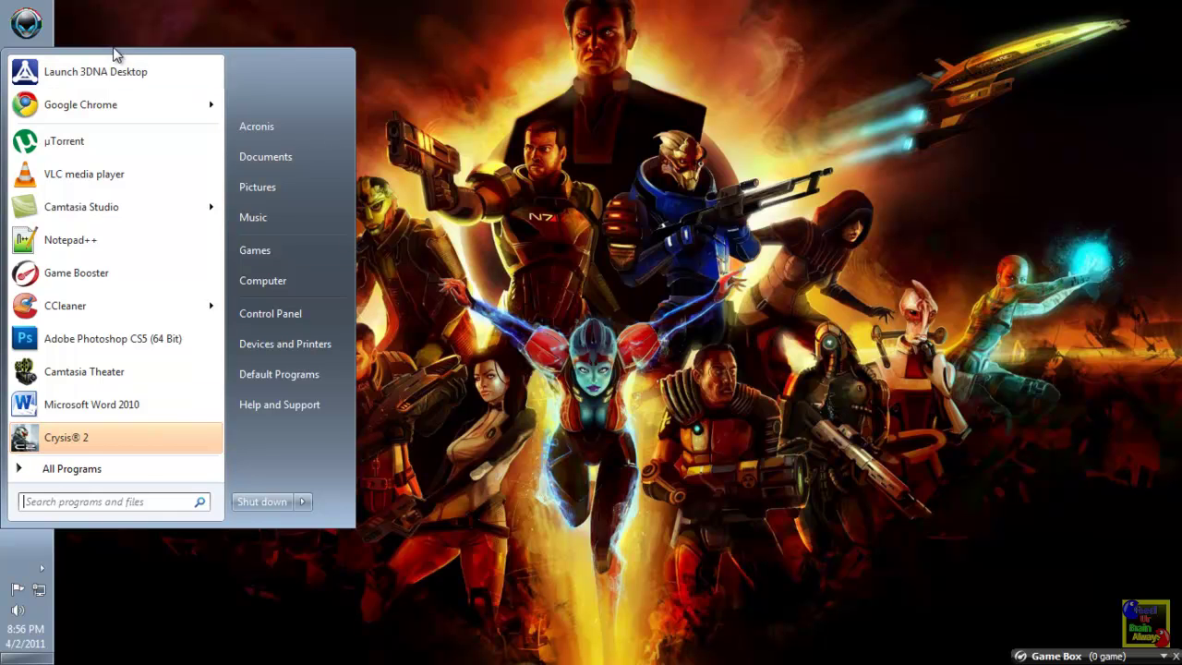
left_click(457, 134)
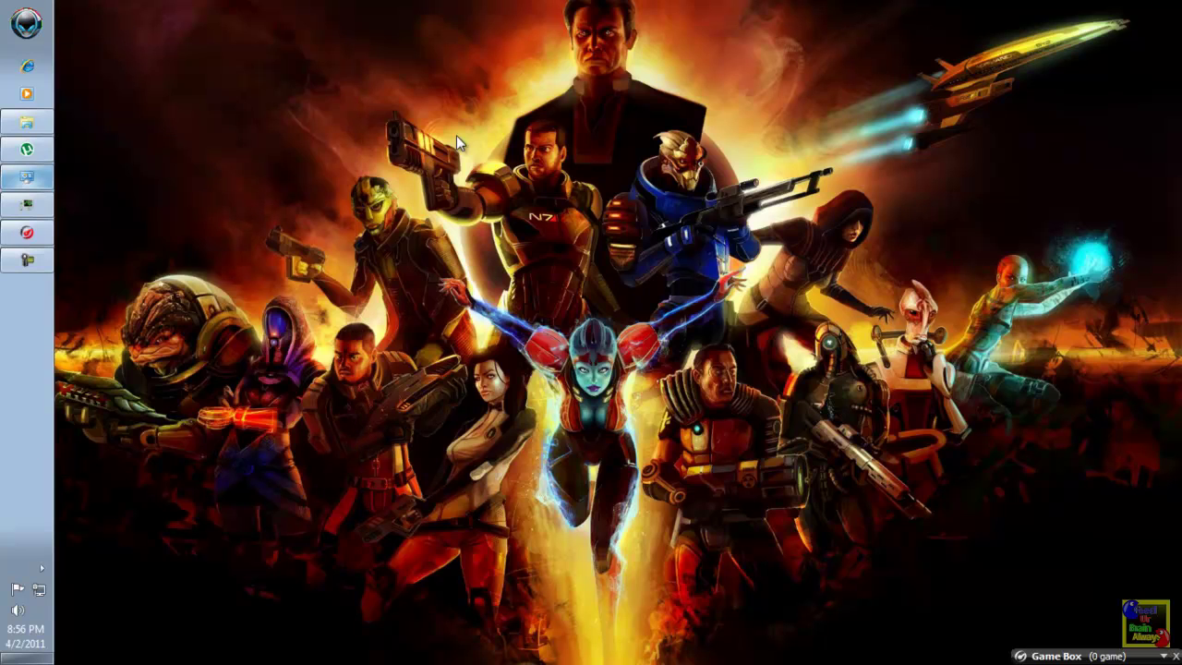